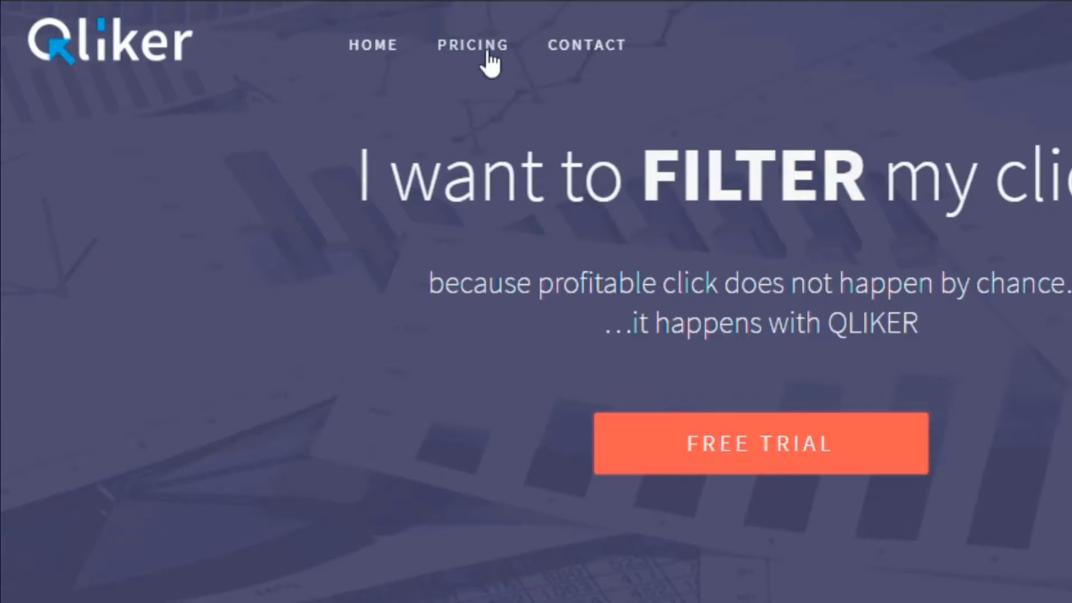
Open the Qliker pricing page in a new tab and review the features of the available plans.
right_click(361, 111)
left_click(387, 123)
left_click(442, 41)
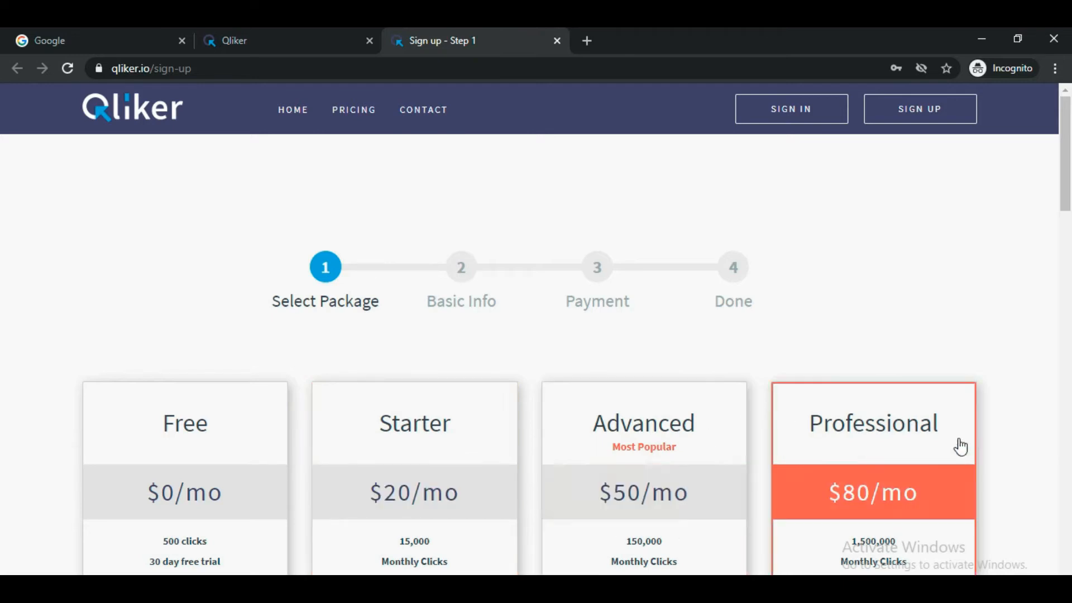
scroll(869, 274, "down", 3)
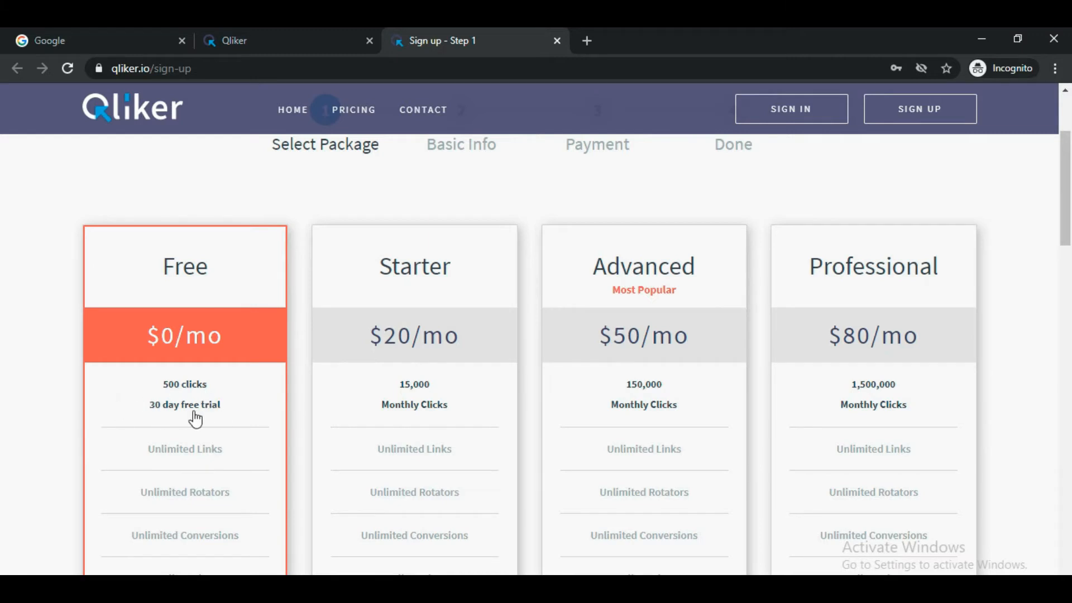
scroll(163, 402, "down", 7)
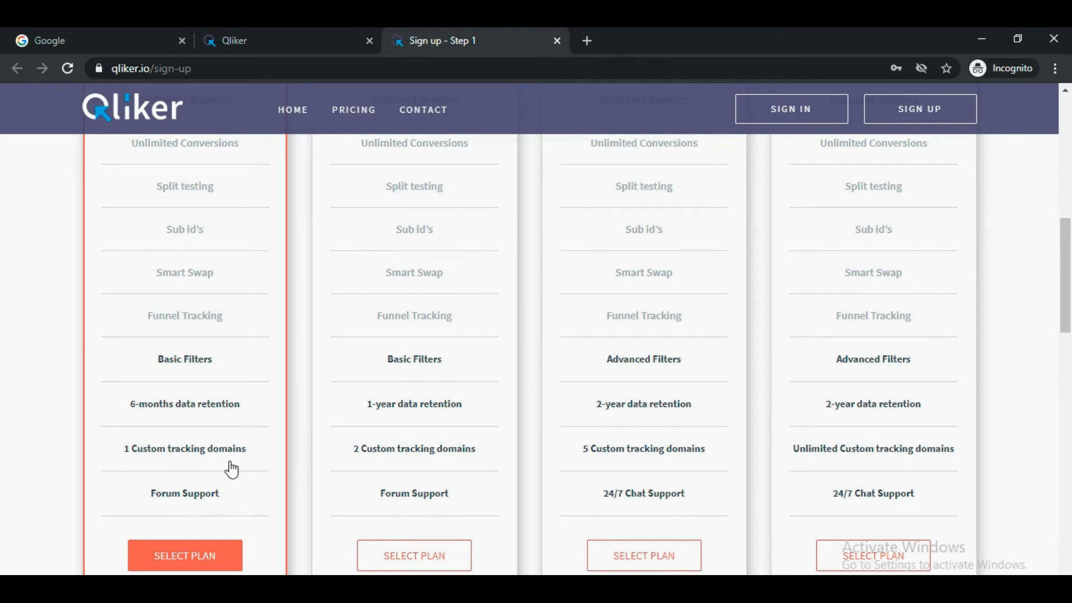
scroll(280, 450, "up", 7)
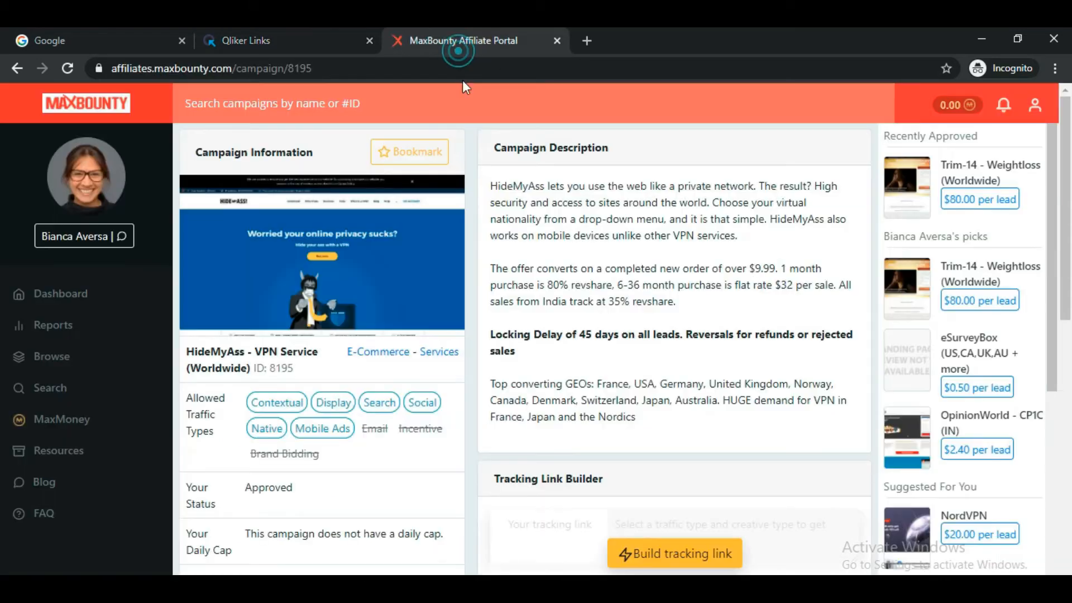
In the MaxBounty portal, build a tracking link for the HideMyAss VPN campaign with Search traffic and a Search creative.
left_click(457, 40)
left_click_drag(190, 352, 312, 353)
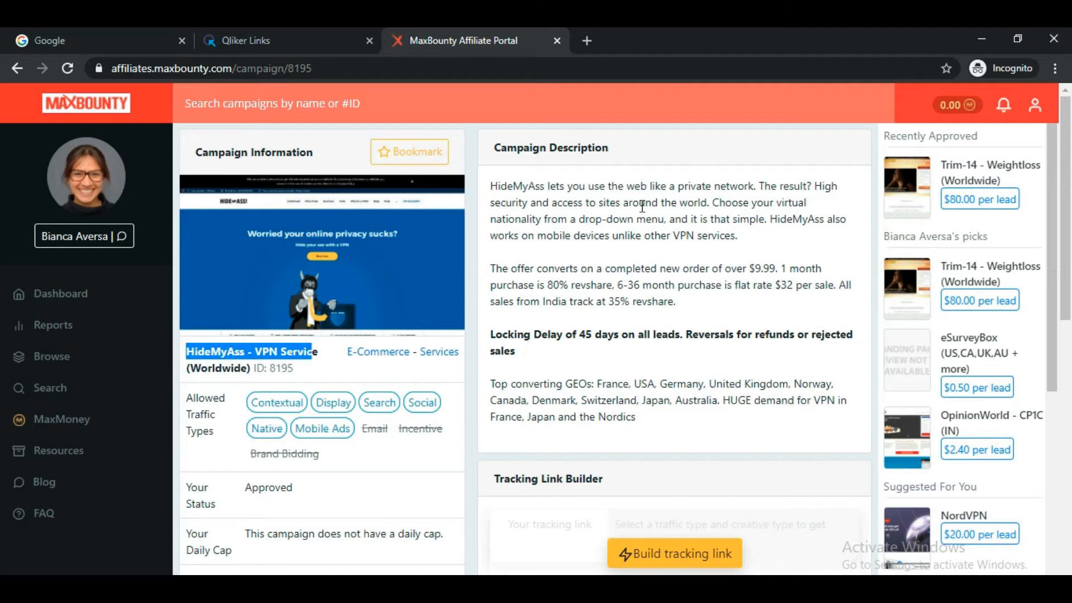
scroll(749, 338, "down", 4)
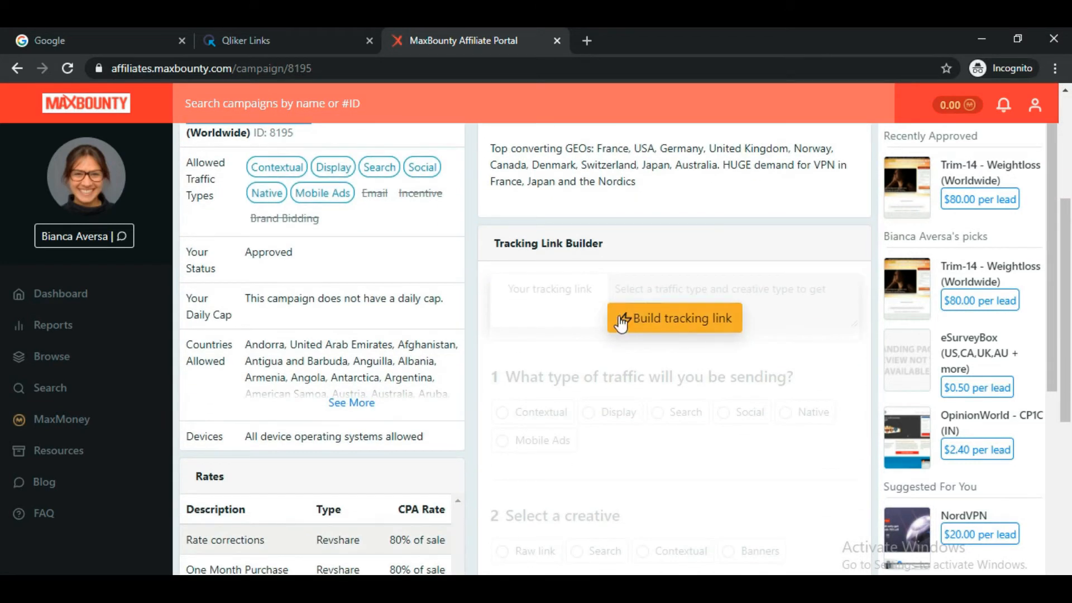
left_click(700, 331)
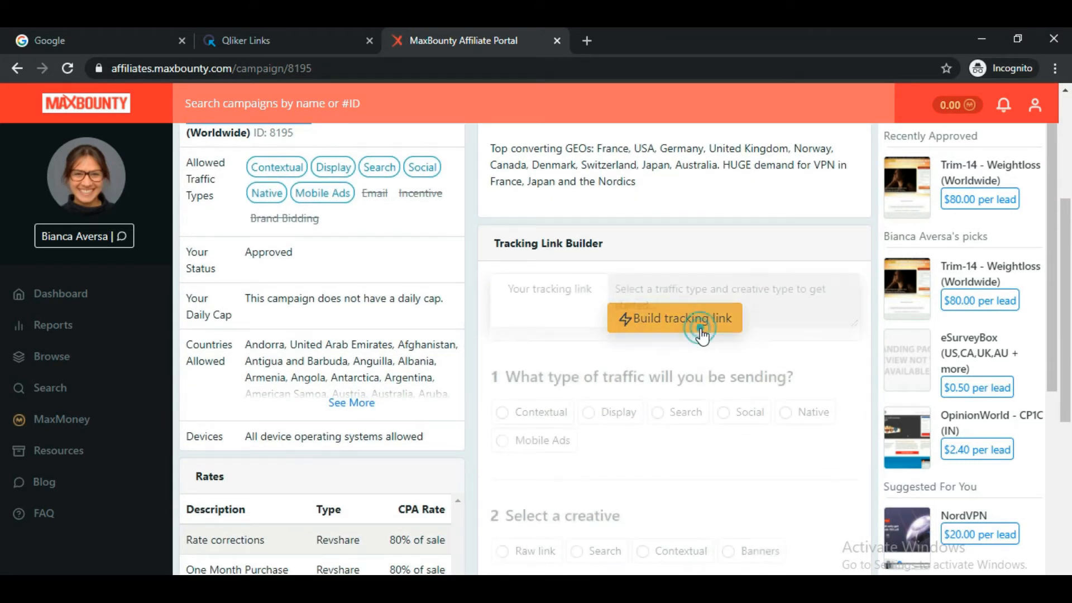
left_click(660, 416)
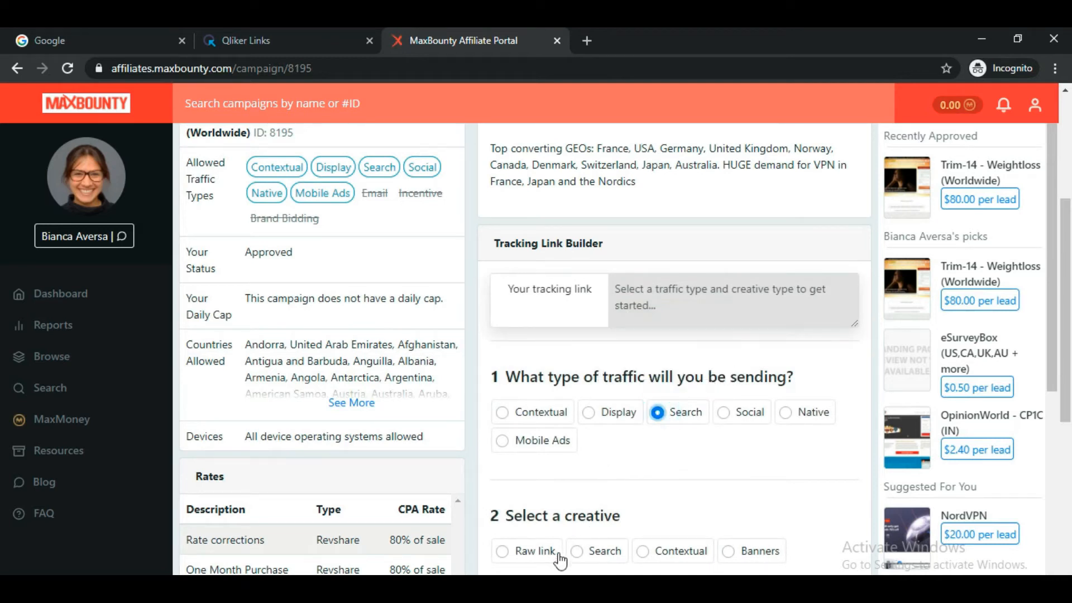
left_click(577, 552)
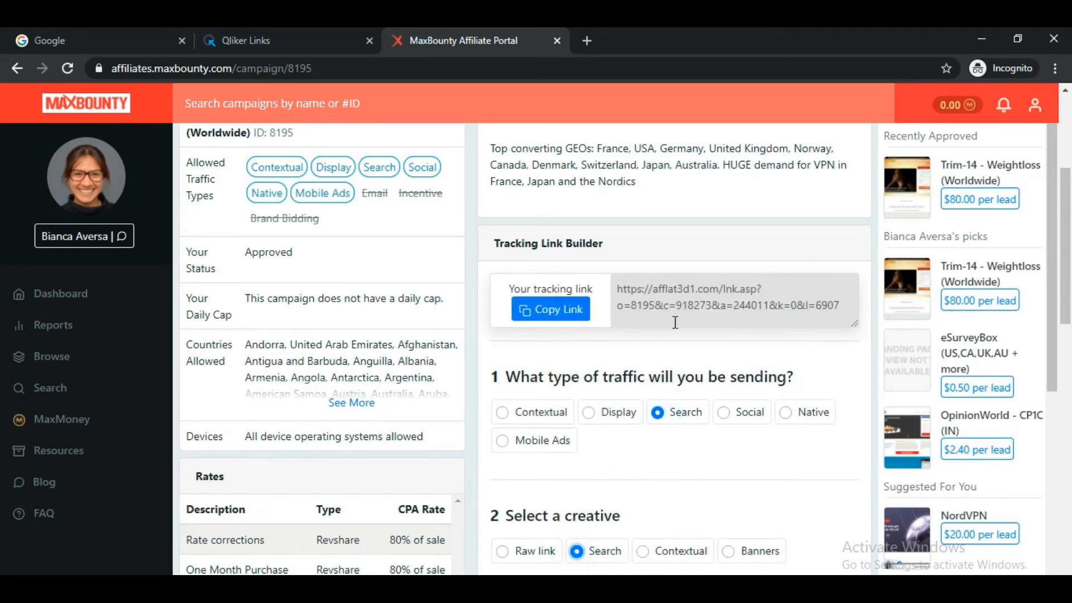
Copy the generated HideMyAss campaign tracking link.
left_click_drag(840, 306, 622, 280)
key("ctrl+c")
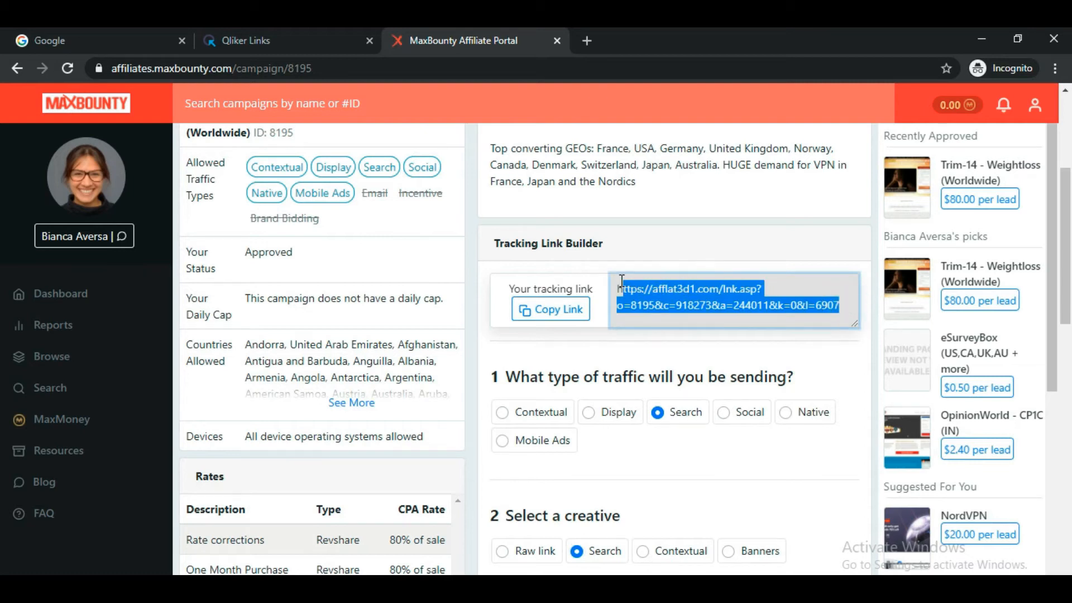
left_click(788, 308)
left_click(553, 311)
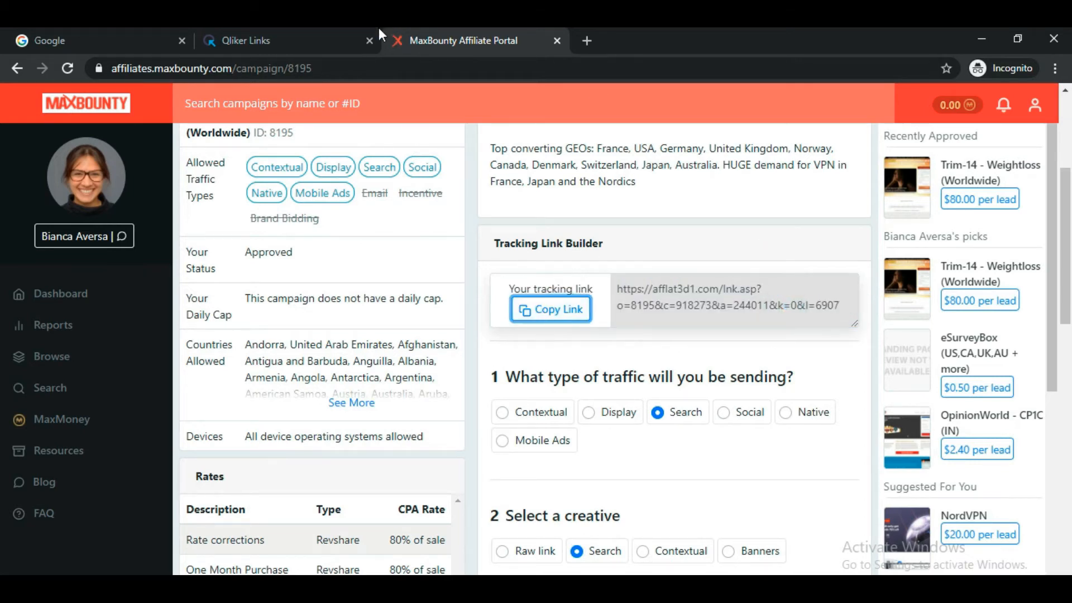
Switch to the Qliker Links page and name the new link "hide my ass vpn test".
left_click(285, 48)
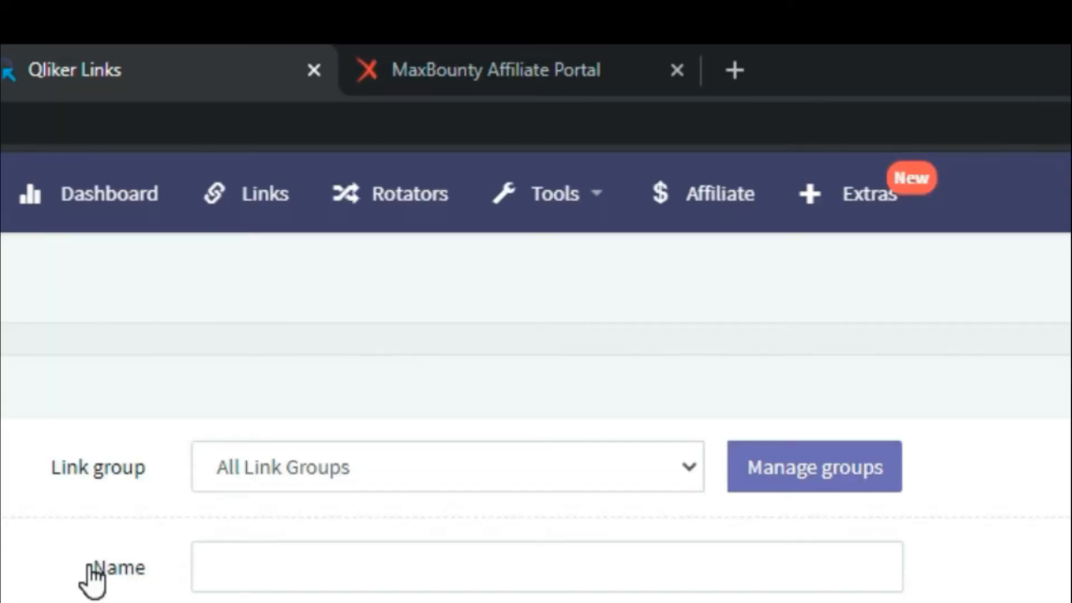
left_click_drag(253, 295, 289, 308)
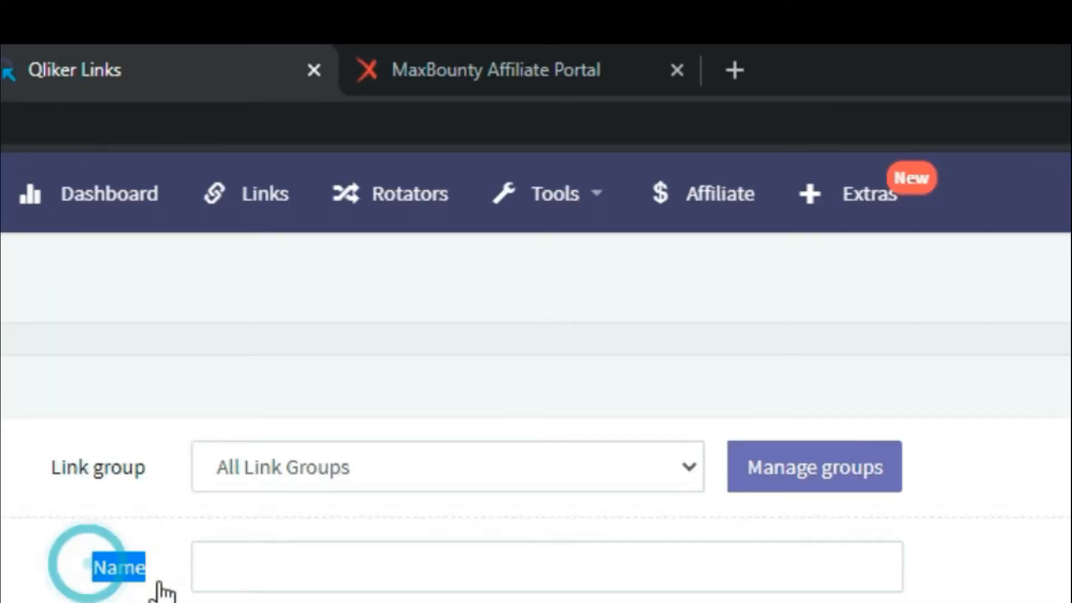
left_click(358, 581)
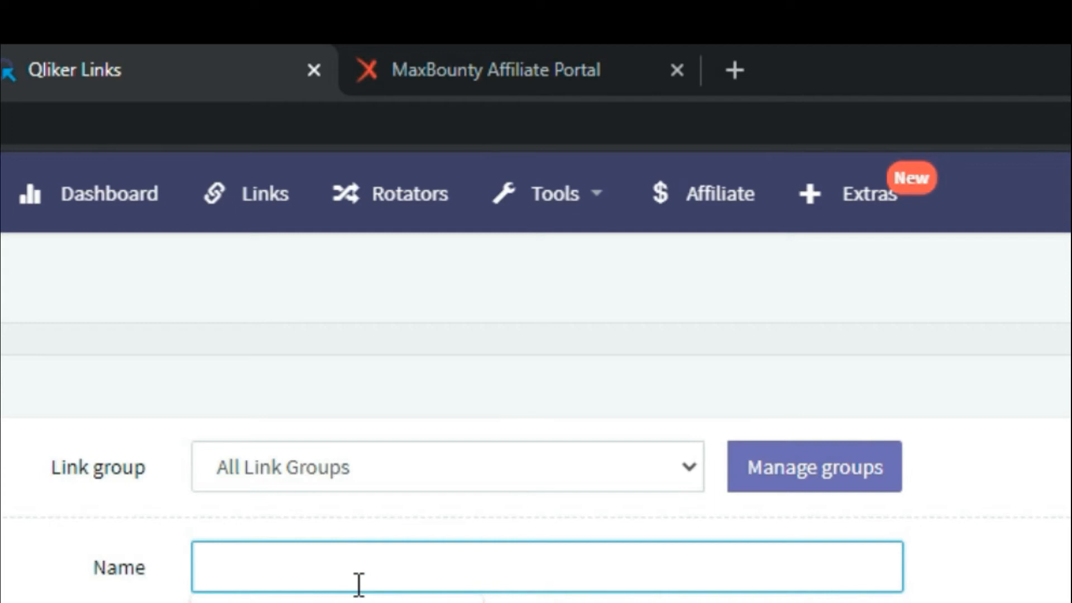
type("hide my ")
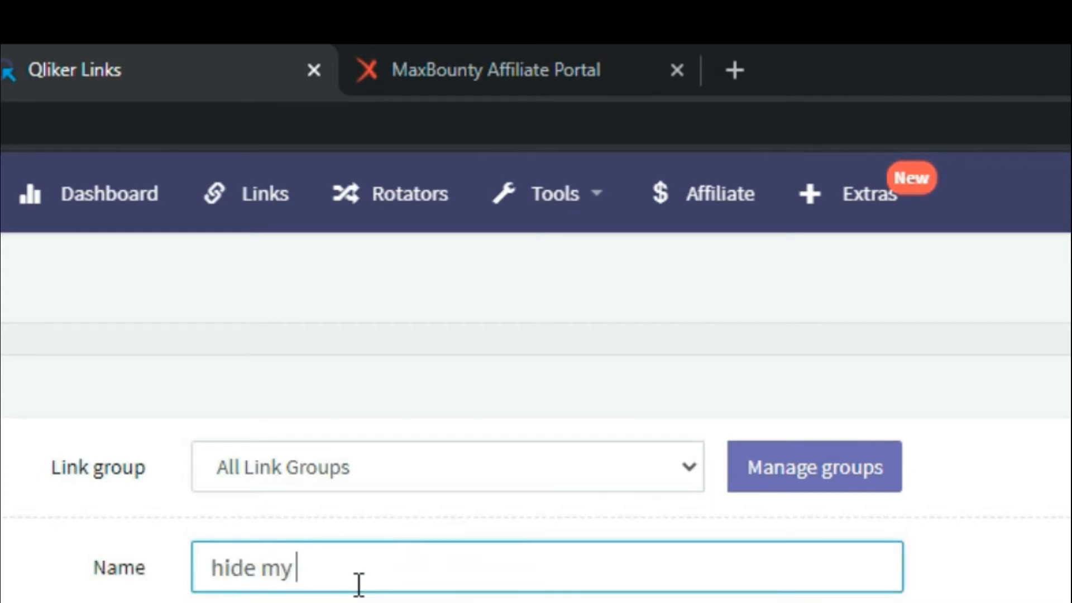
type("ass vpn test")
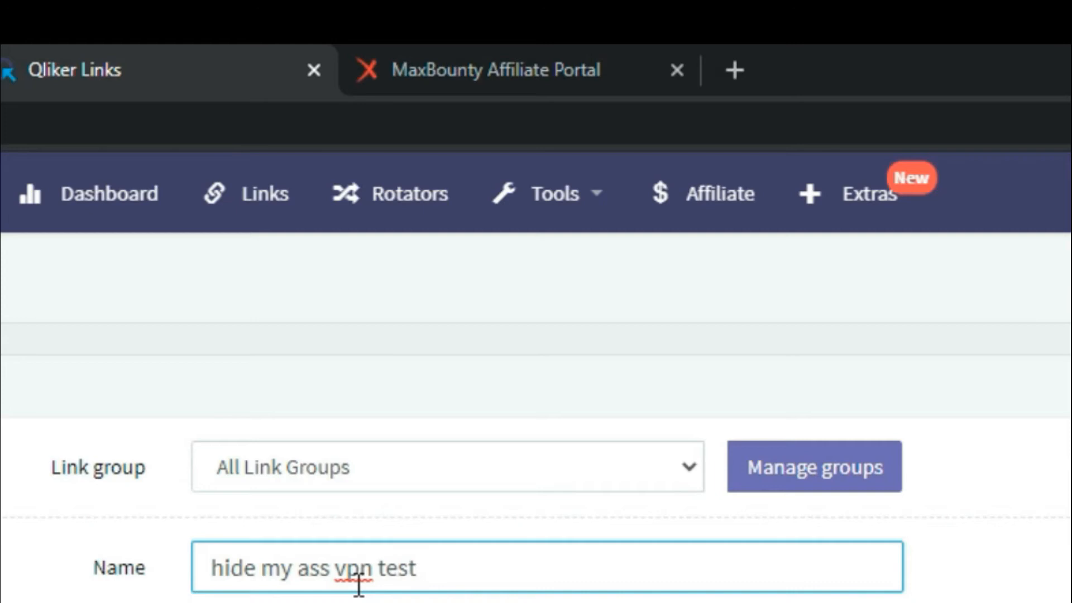
Paste the copied MaxBounty tracking link as the new link's primary URL.
triple_click(469, 576)
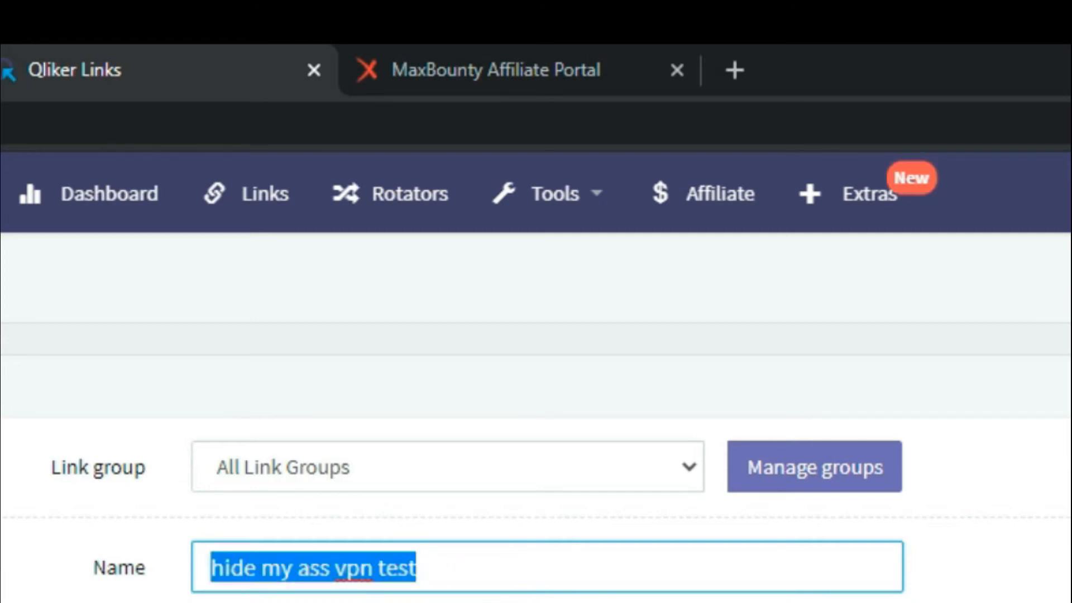
left_click(481, 438)
key("ctrl+v")
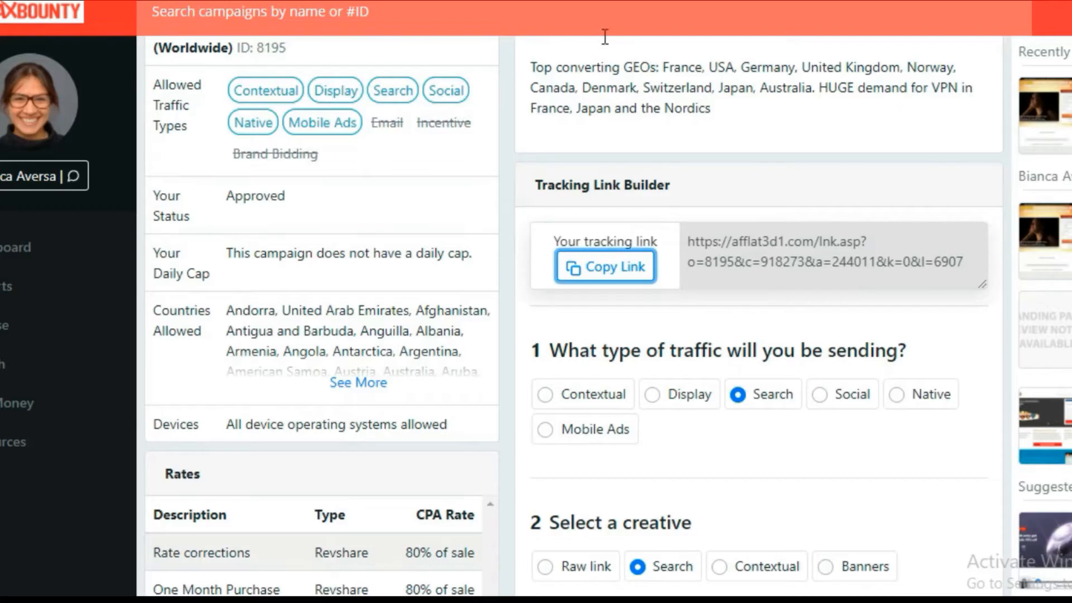
left_click(606, 32)
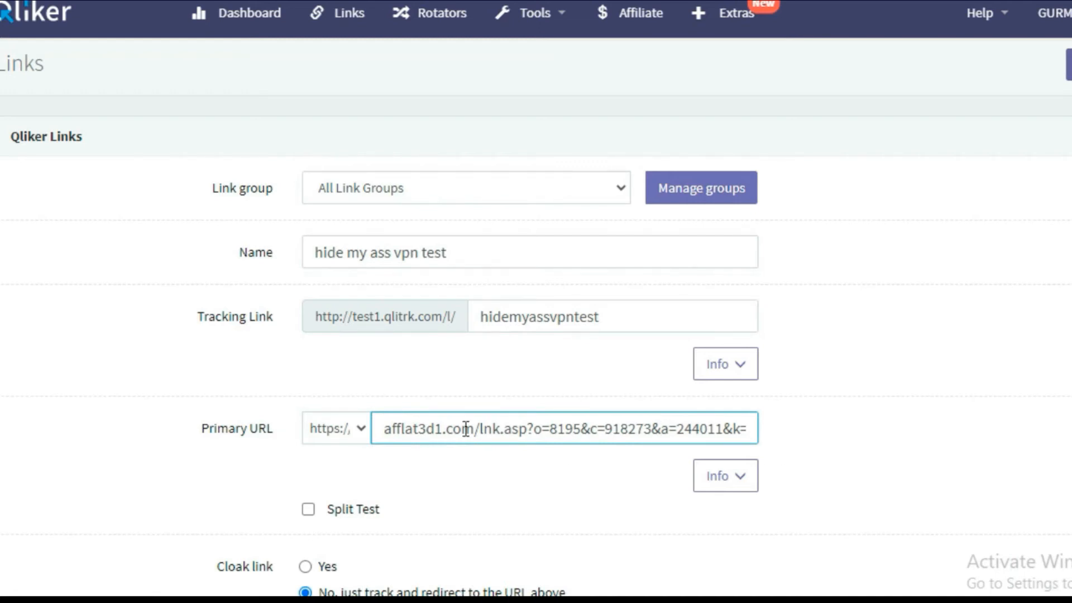
Append "&s2=[clickid]" to the end of the primary URL and save the link.
scroll(888, 371, "down", 3)
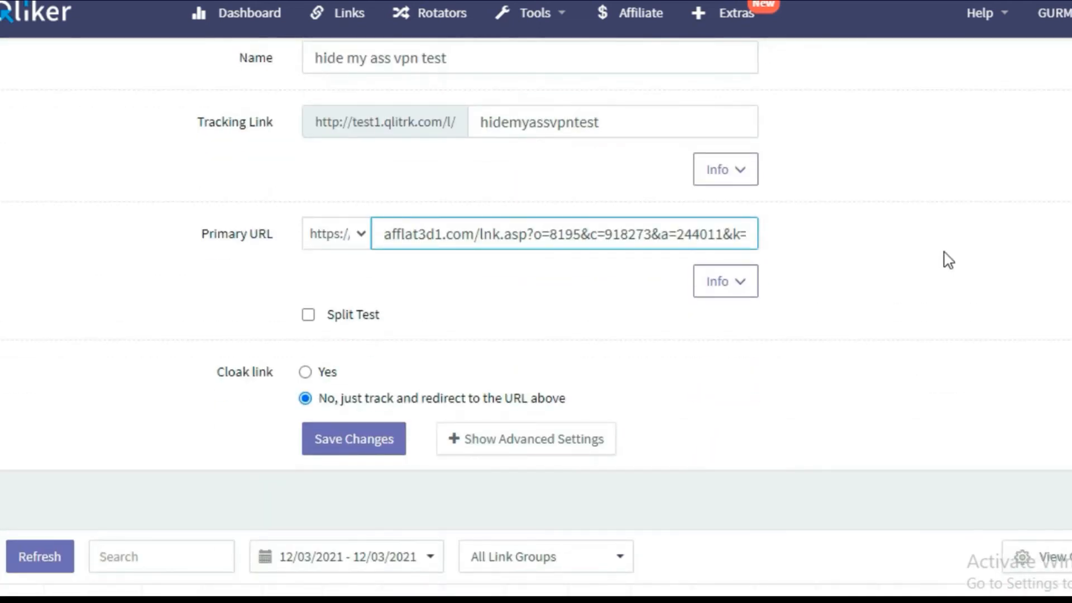
left_click_drag(718, 241, 882, 251)
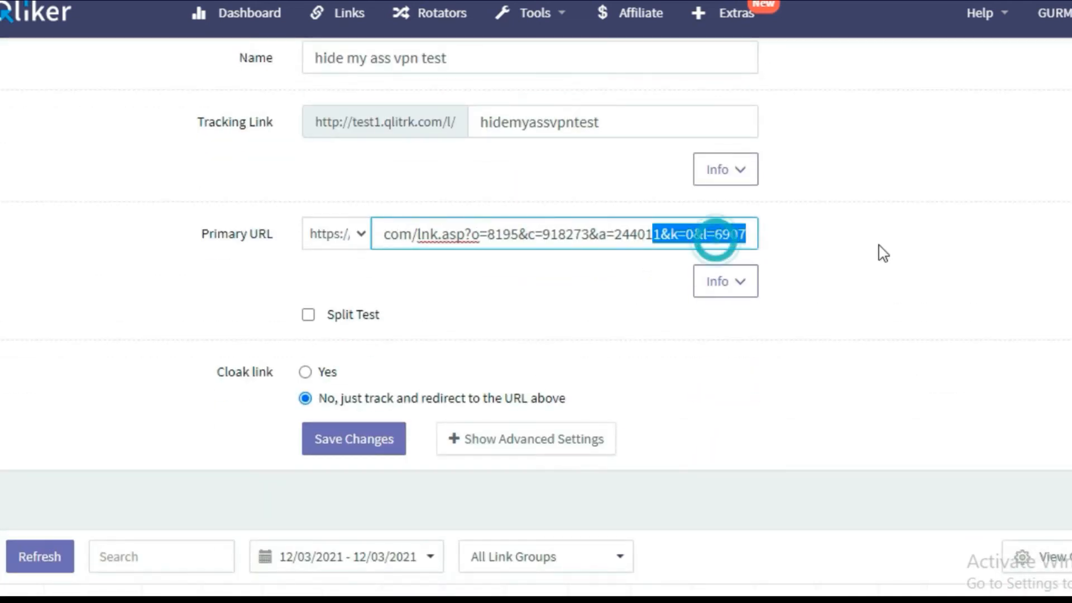
left_click(748, 240)
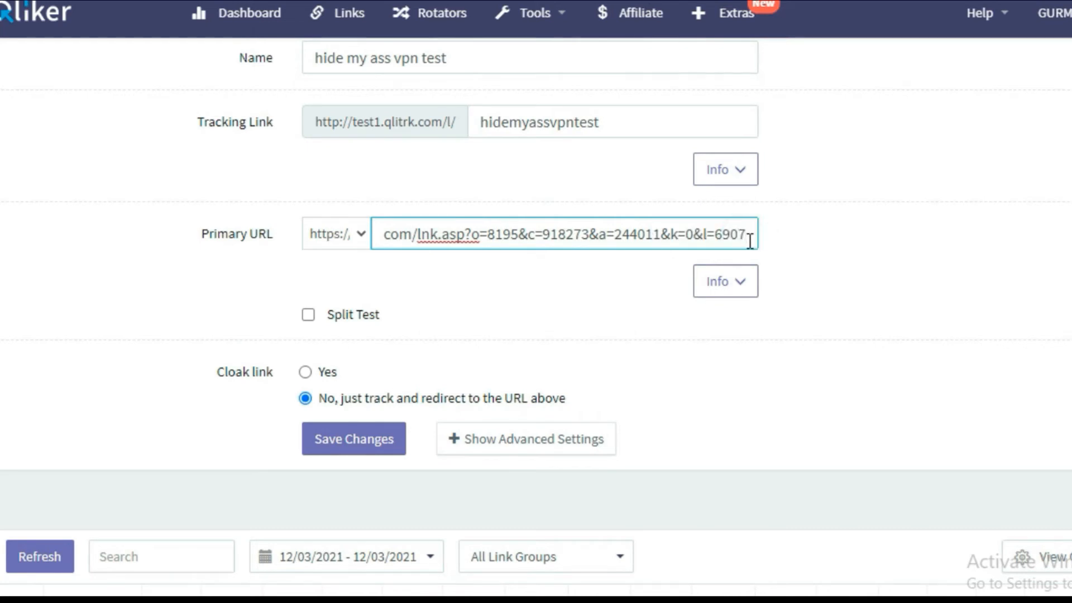
type("&s2=")
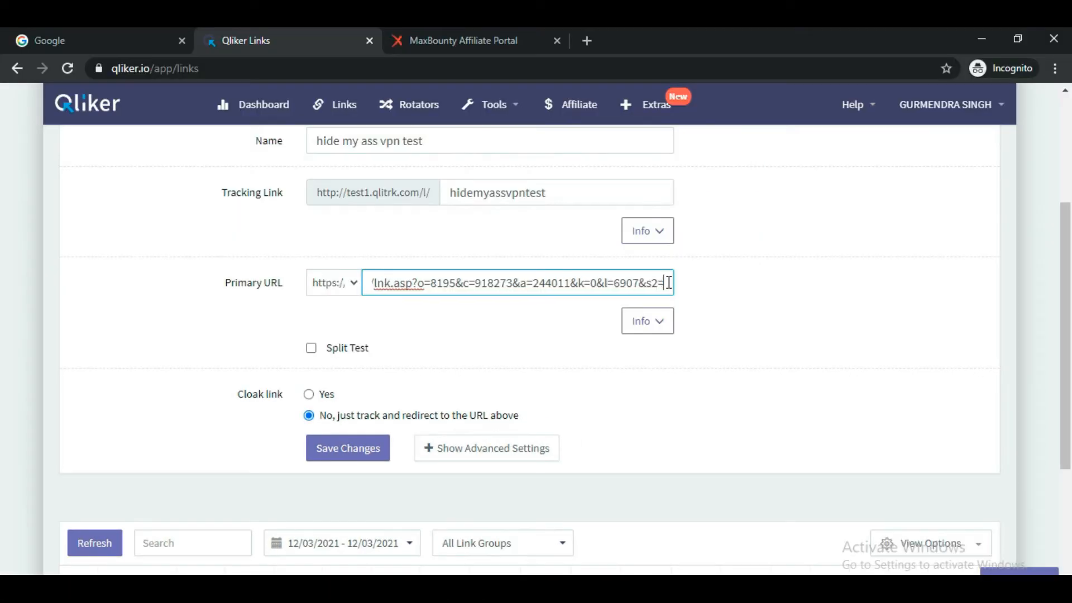
type("[click")
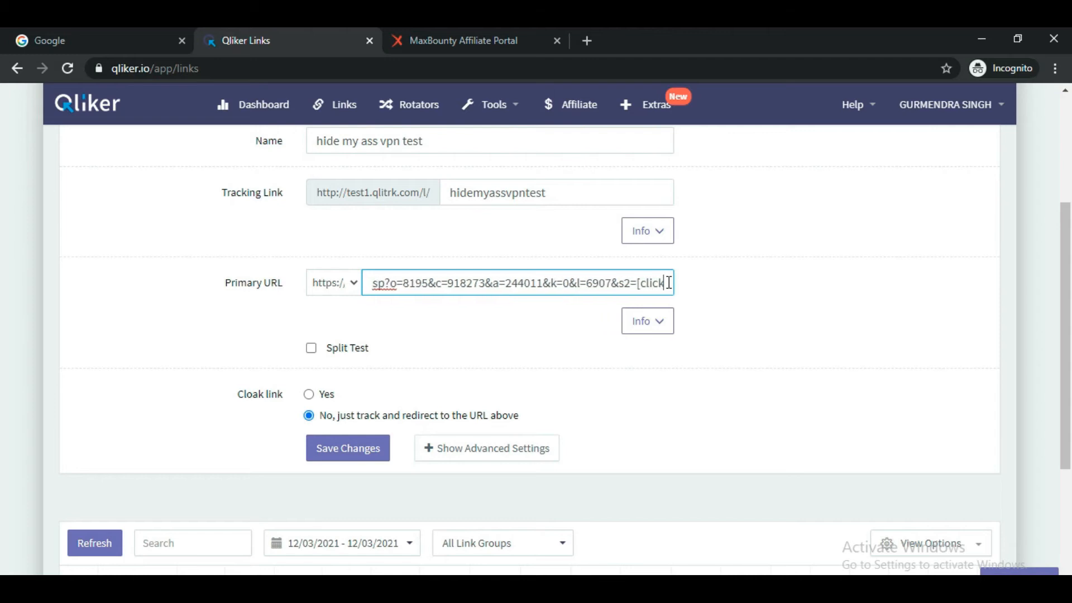
type("id]")
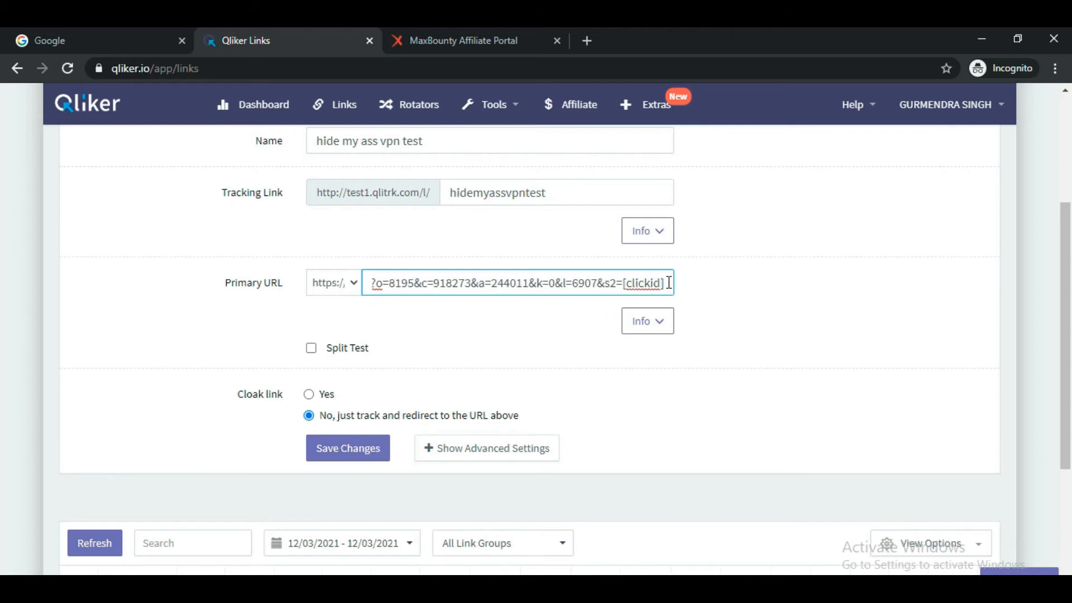
left_click_drag(600, 283, 665, 283)
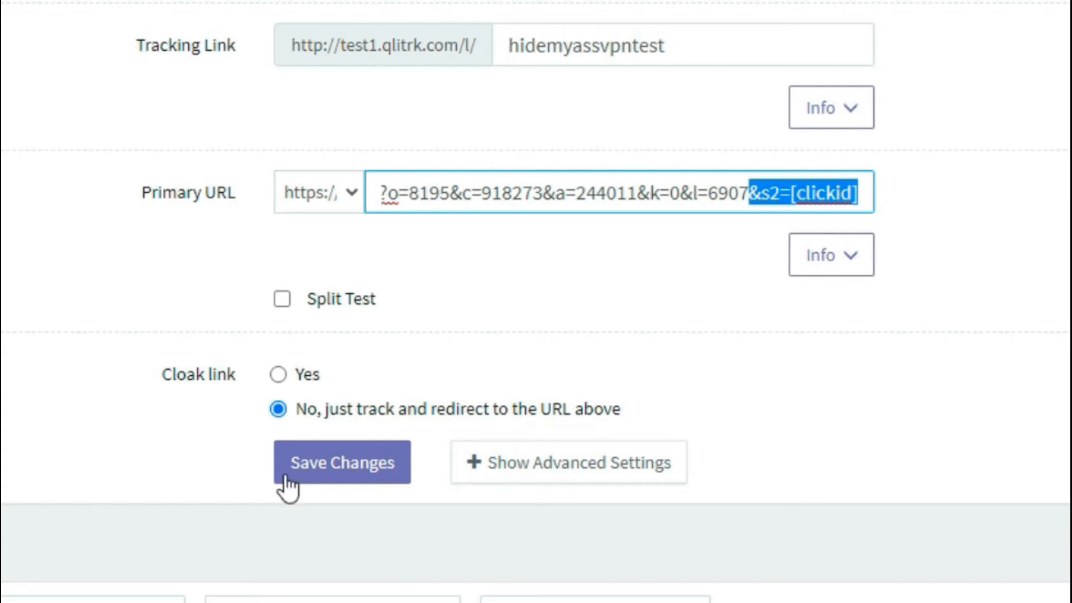
left_click(330, 490)
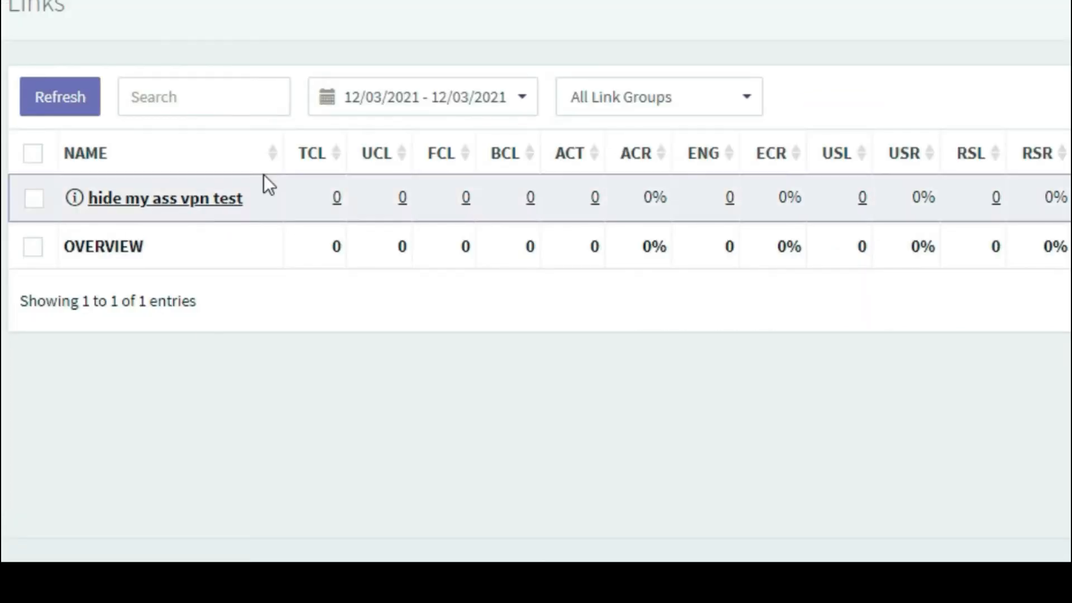
Open the details of the "hide my ass vpn test" link and copy its tracking URL.
left_click(176, 214)
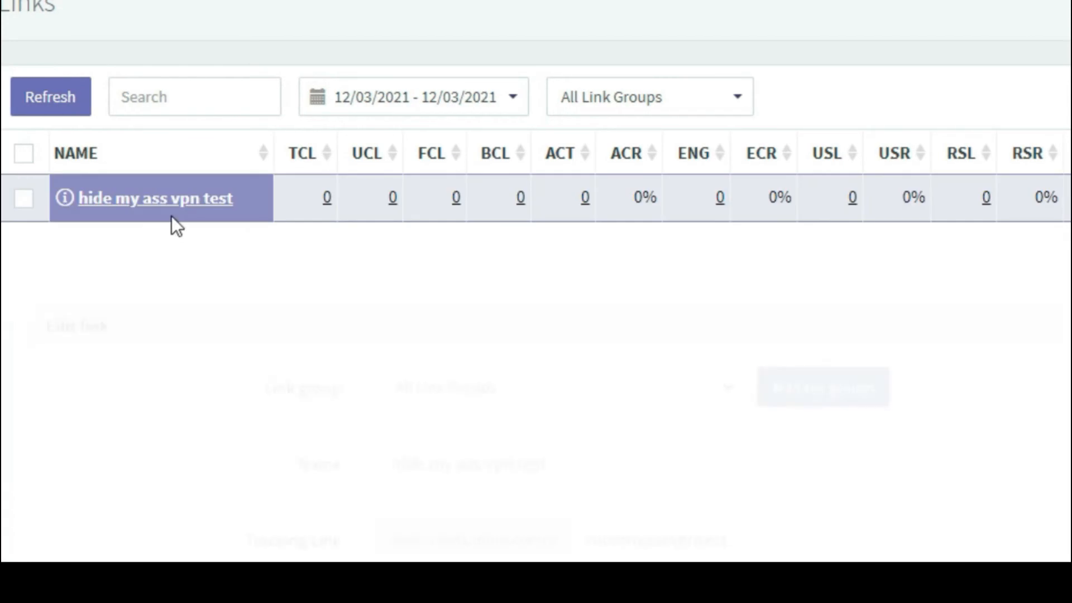
scroll(689, 329, "down", 5)
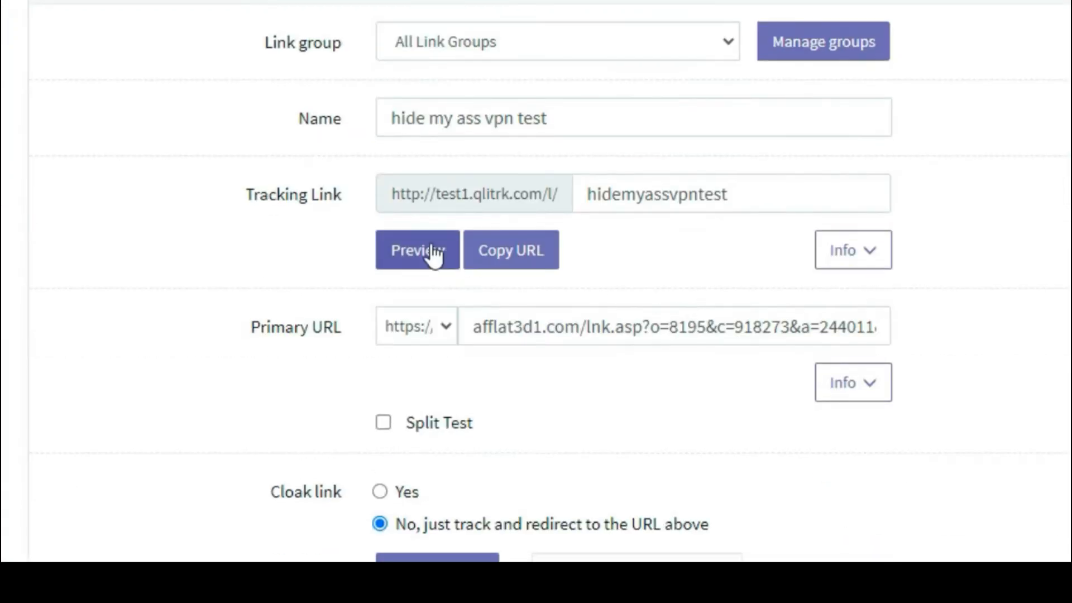
double_click(775, 205)
left_click(514, 261)
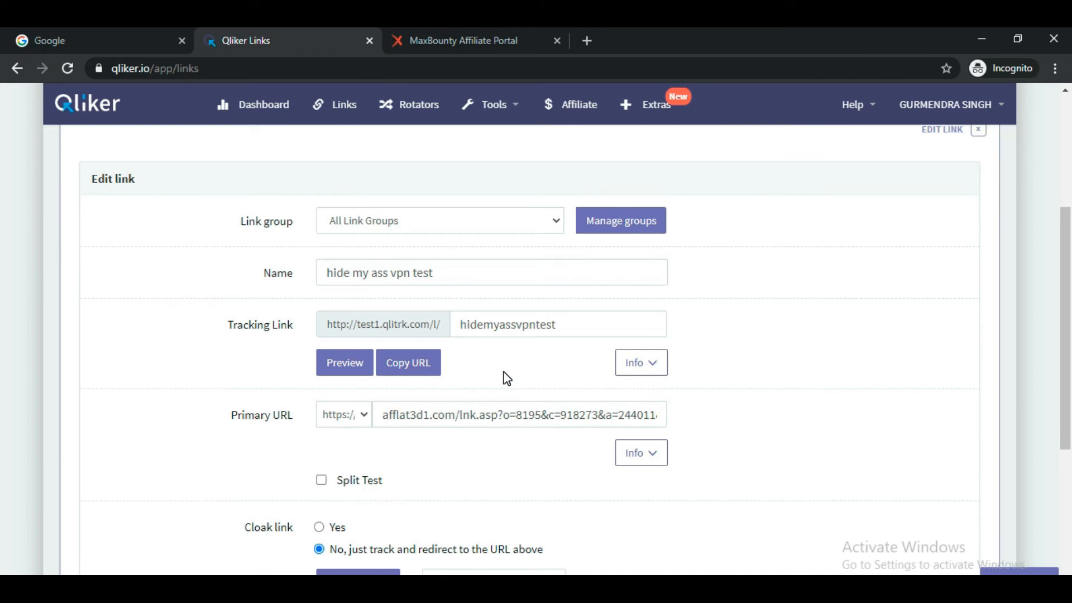
Open Qliker's Postback Builder and choose MaxBounty as the network.
left_click(514, 107)
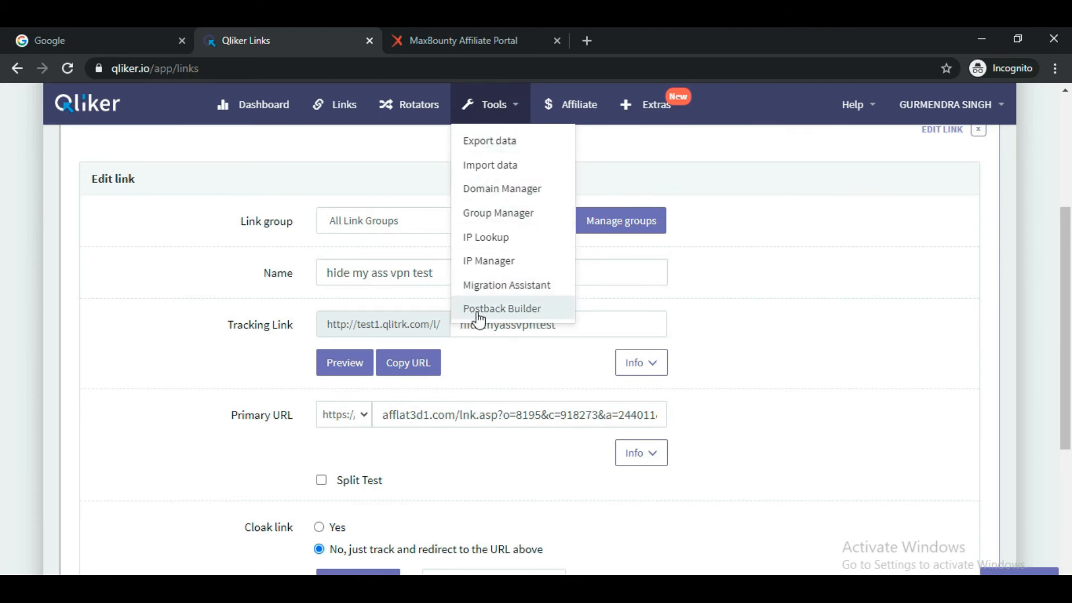
left_click(525, 317)
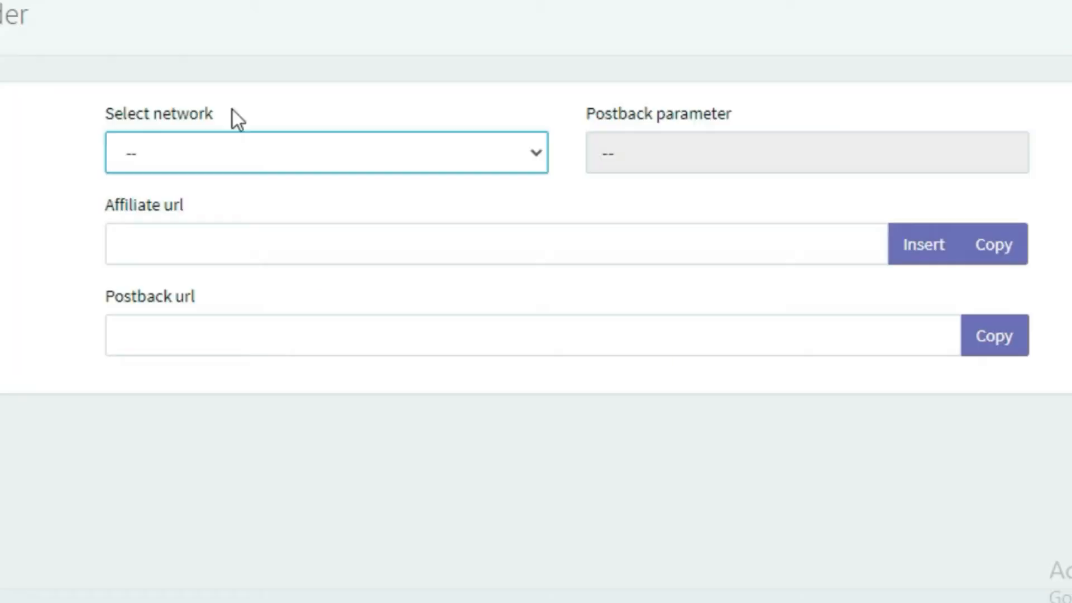
left_click_drag(227, 118, 106, 126)
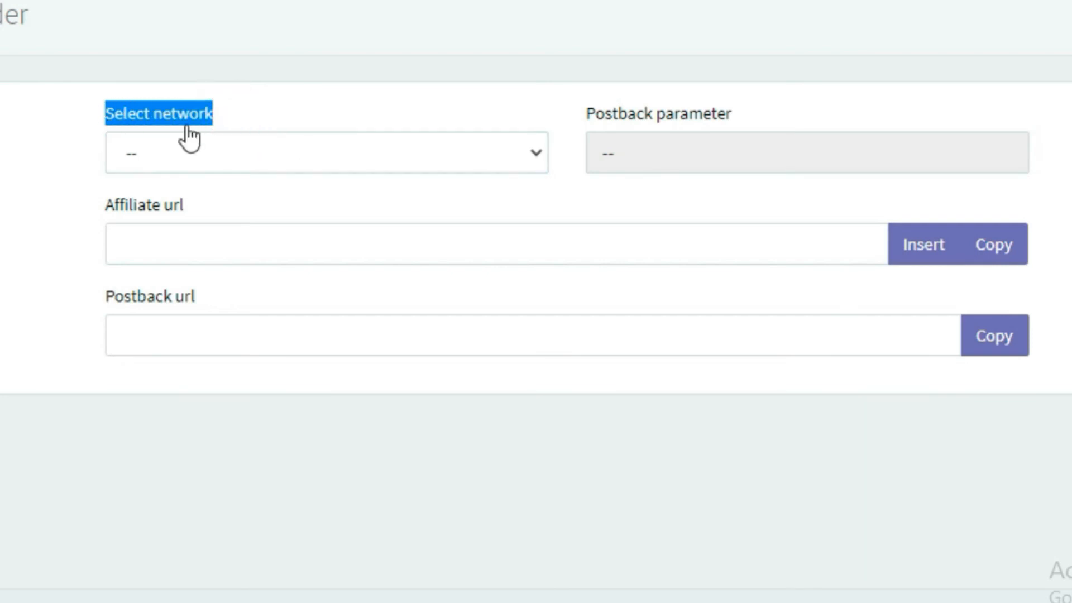
left_click(313, 148)
scroll(322, 300, "down", 10)
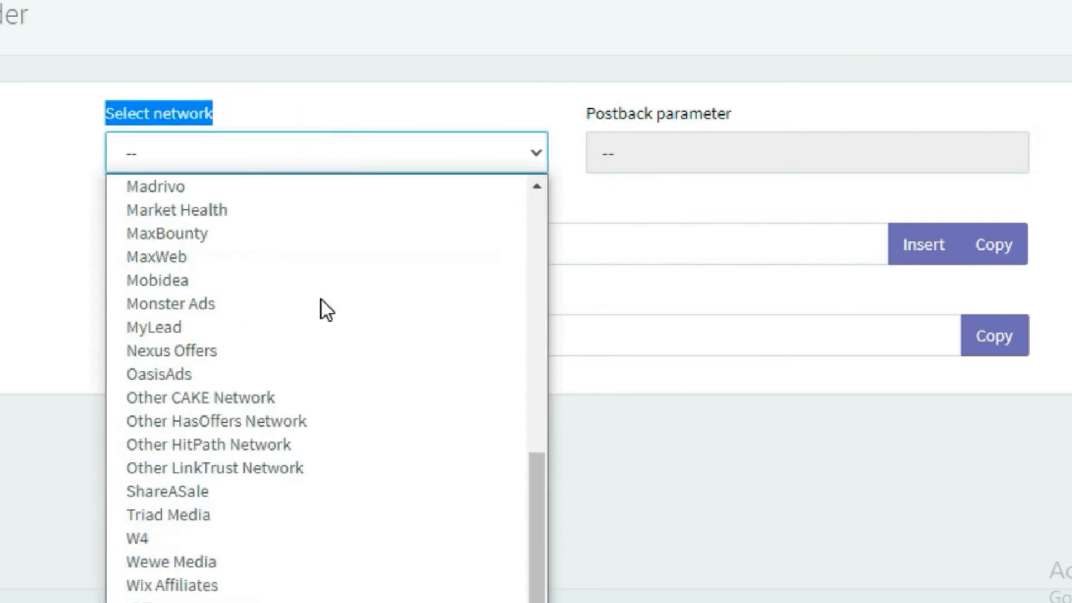
scroll(294, 455, "up", 10)
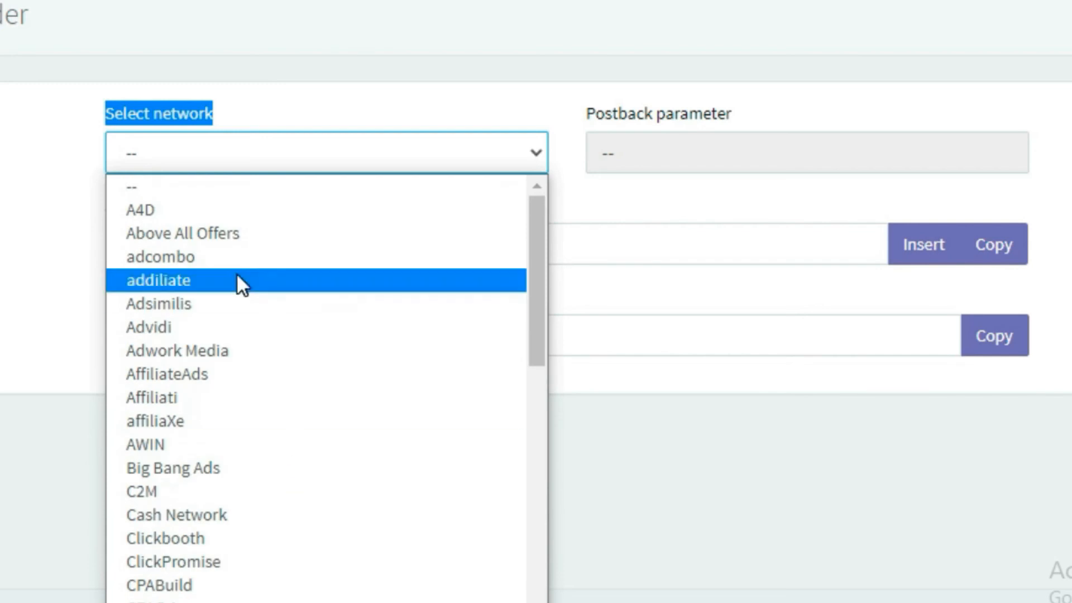
scroll(390, 313, "down", 10)
type("max")
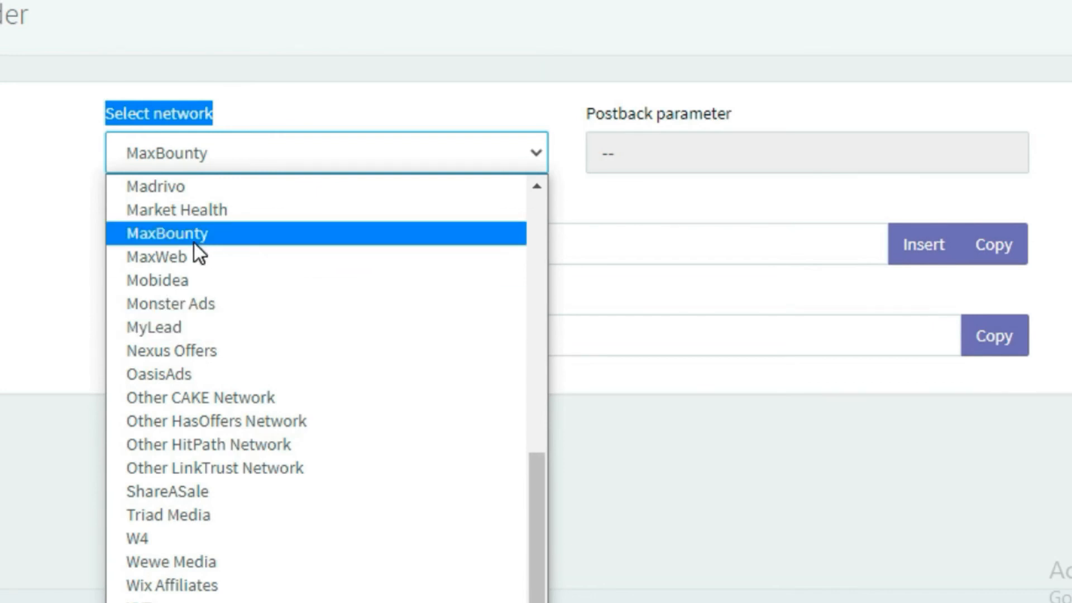
left_click(268, 234)
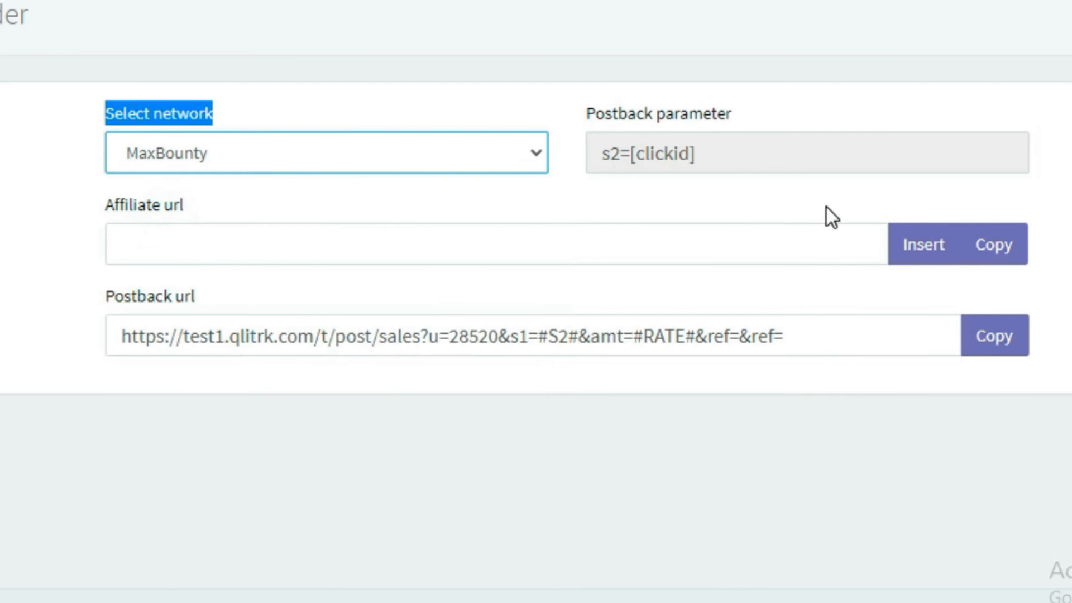
Review the "s2=[clickid]" postback parameter and copy the generated MaxBounty postback URL.
left_click_drag(742, 155, 579, 154)
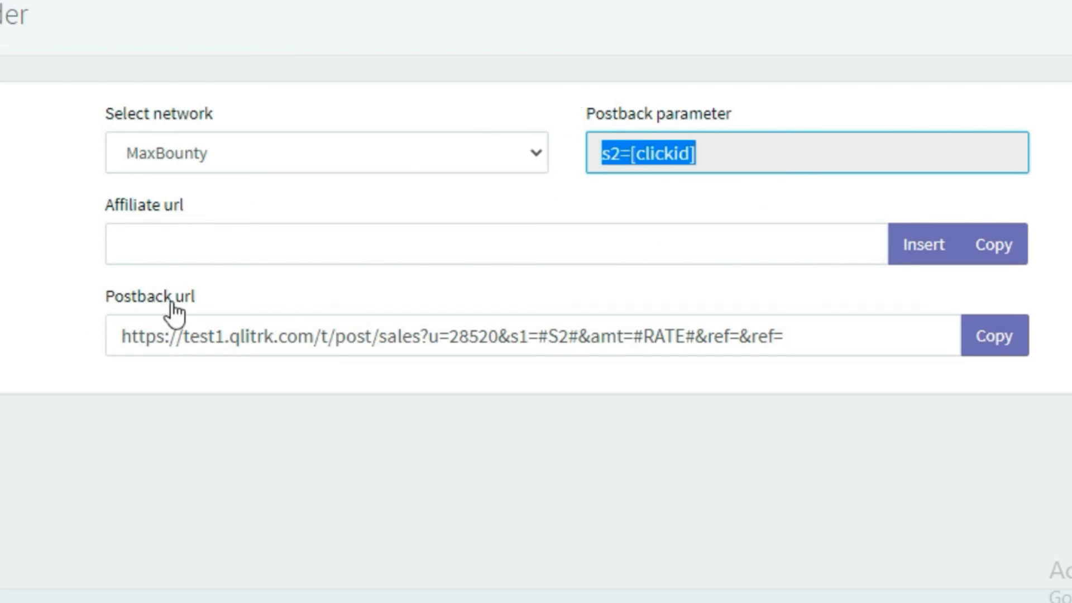
left_click_drag(236, 299, 81, 290)
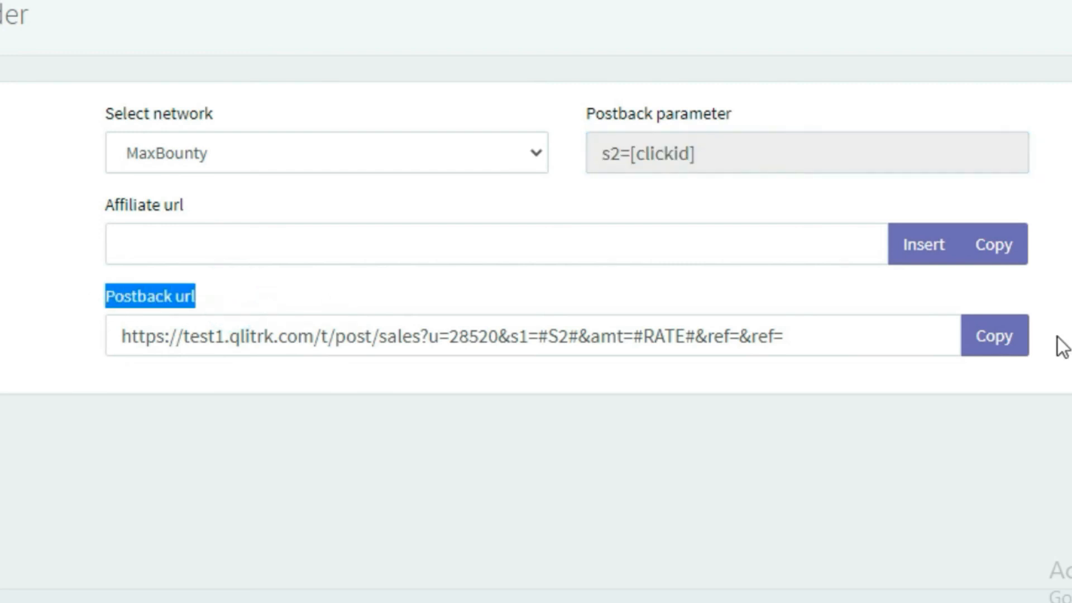
left_click(1019, 338)
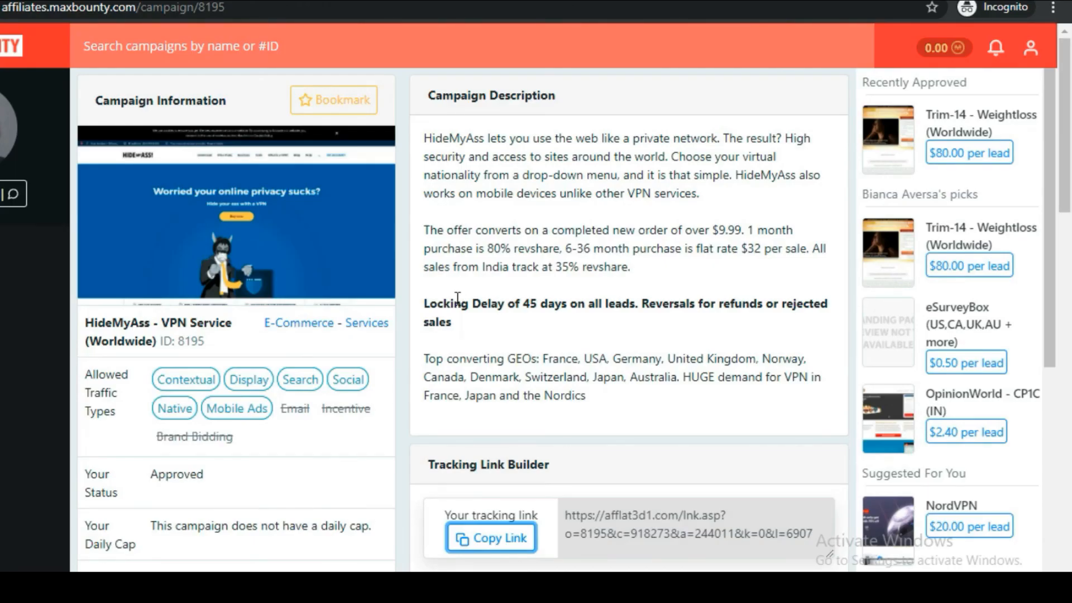
In MaxBounty's Global Postback settings, set the postback type to "URL (any campaign tracking type)" and paste the copied postback URL.
left_click(1031, 56)
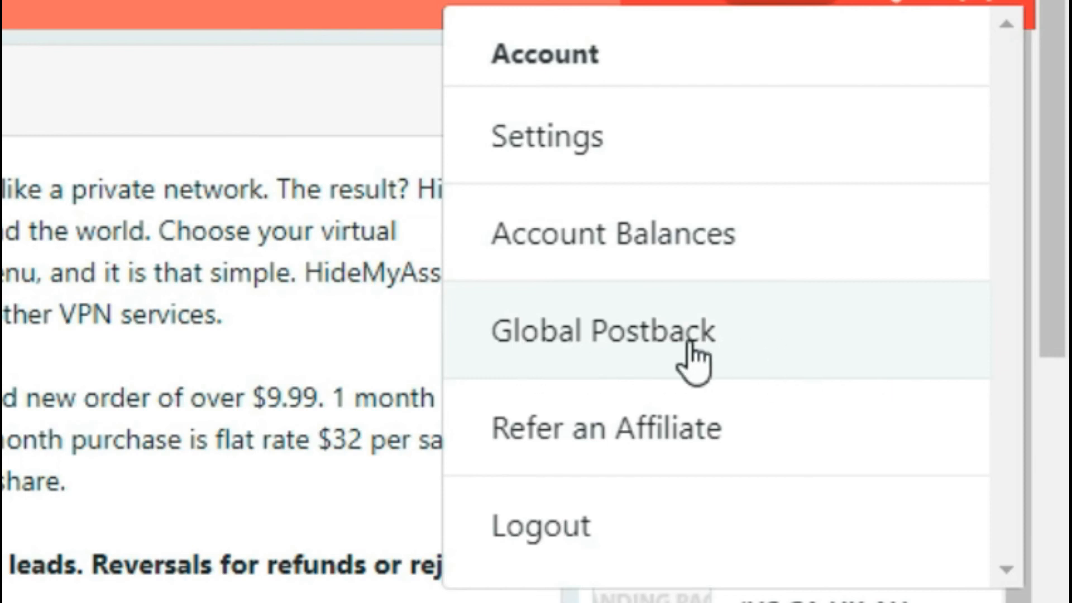
left_click(691, 346)
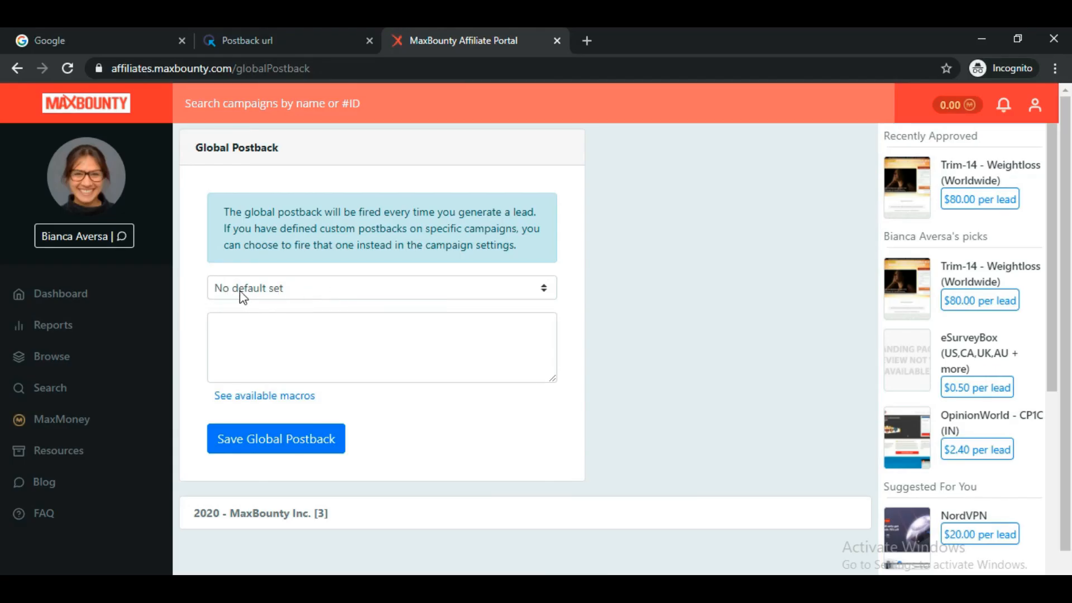
left_click(402, 289)
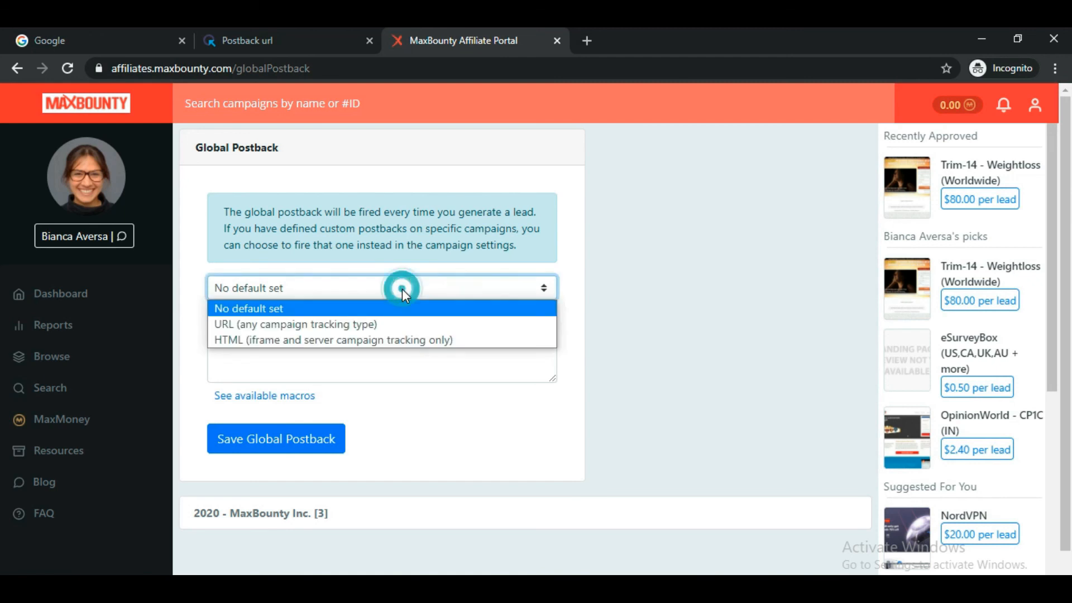
left_click(300, 329)
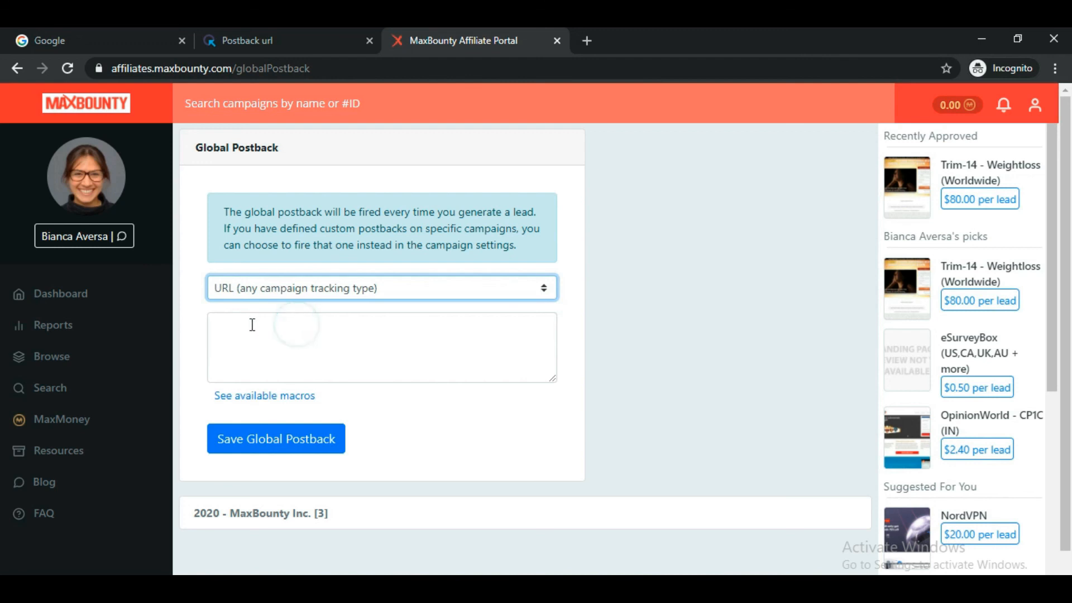
left_click(397, 328)
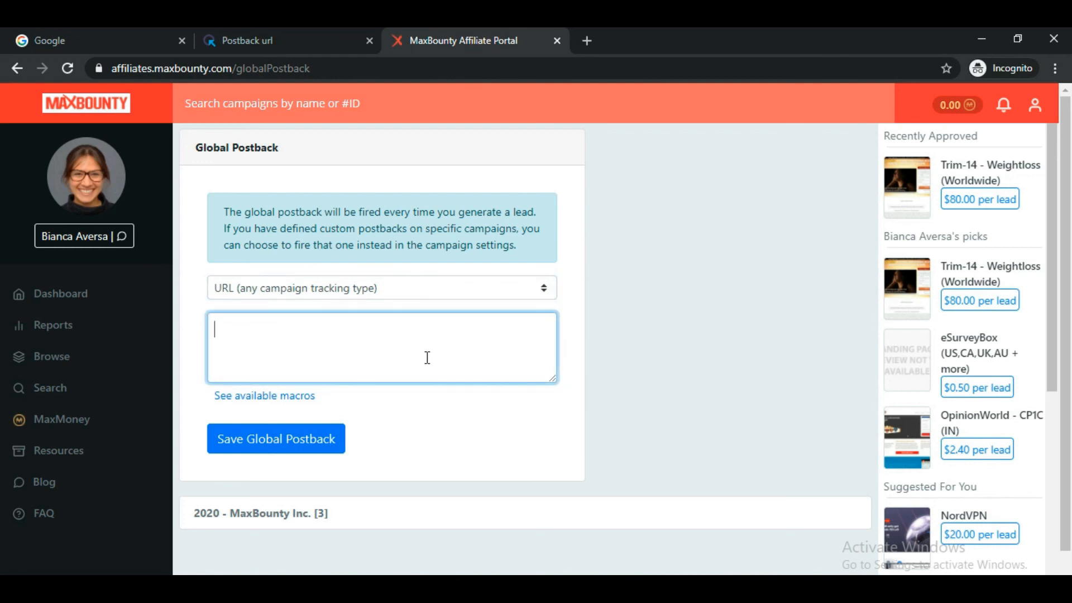
key("ctrl+v")
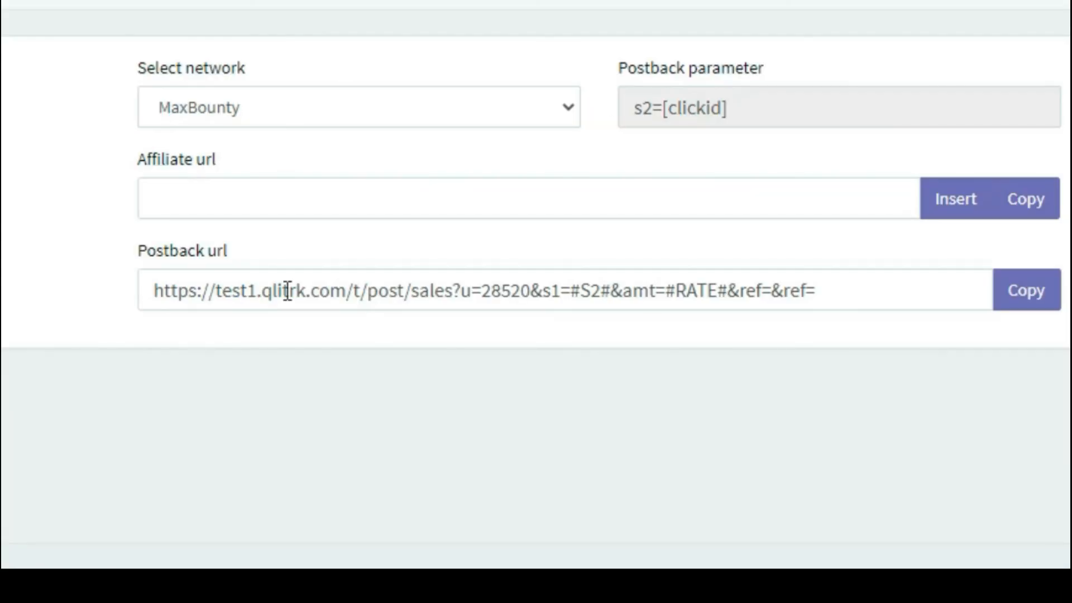
Switch back to Qliker's Postback Builder and select the entire MaxBounty postback URL.
left_click(405, 290)
left_click(855, 289, "shift")
key("ctrl+a")
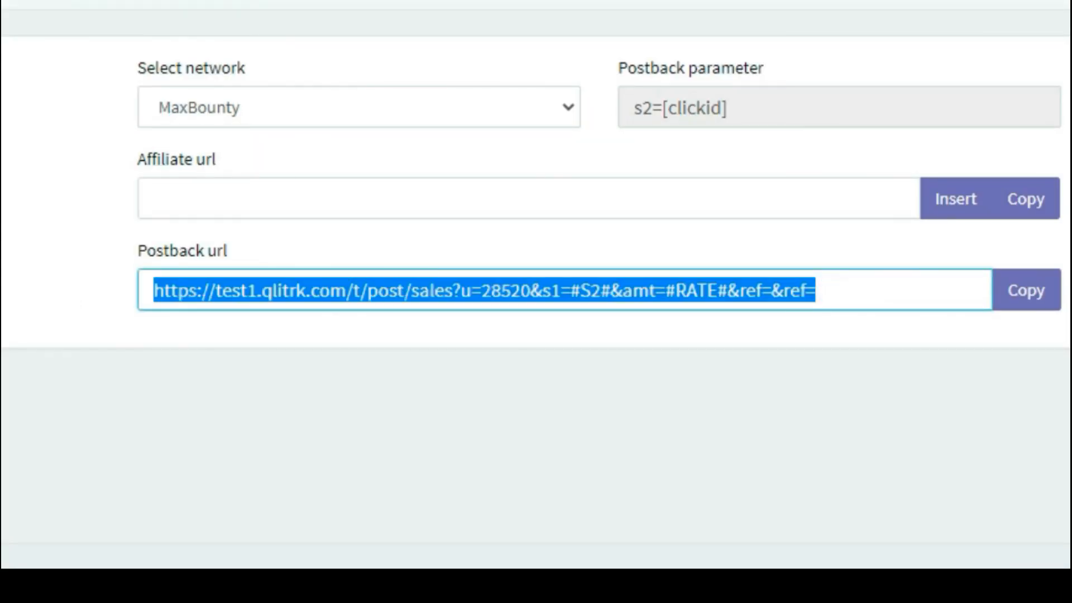